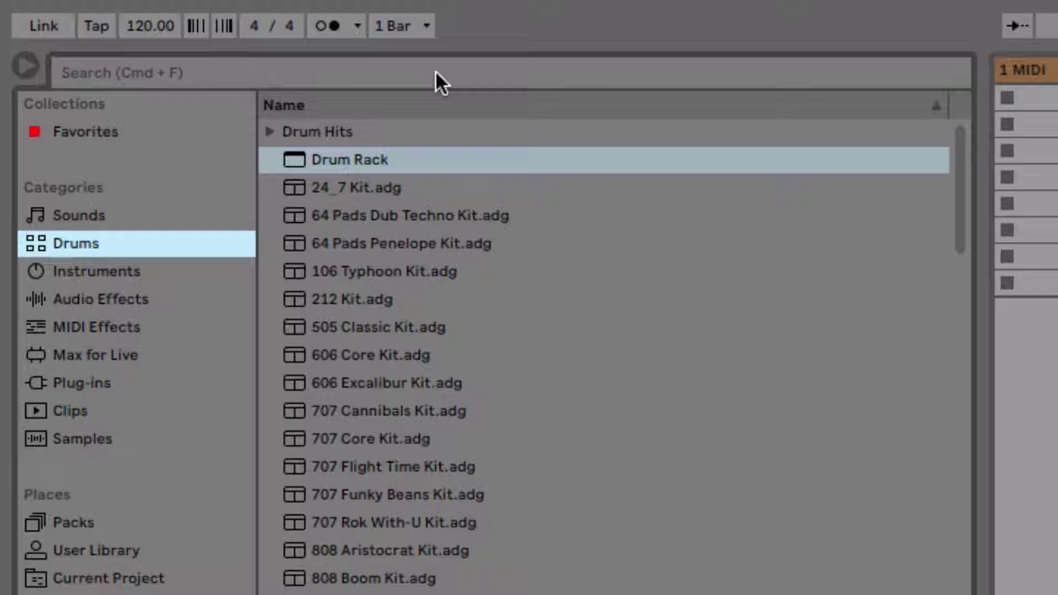
Search the drum browser for 909 and preview each kit, from 909 Core Kit to Kit-909 Tresor
{"action": "left_click", "coordinate": [435, 70]}
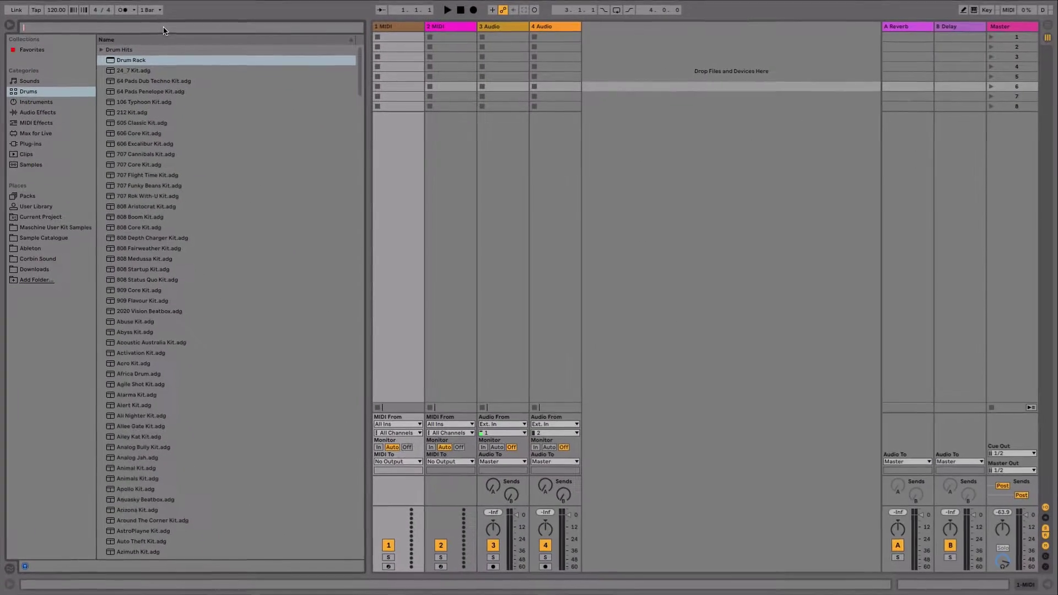
{"action": "type", "text": "909"}
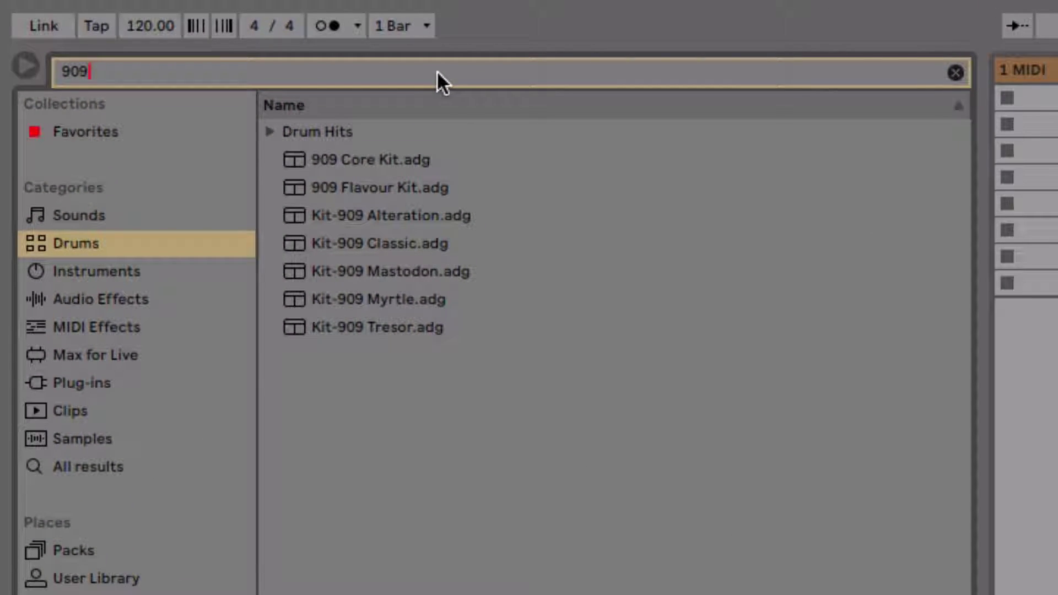
{"action": "left_click", "coordinate": [401, 159]}
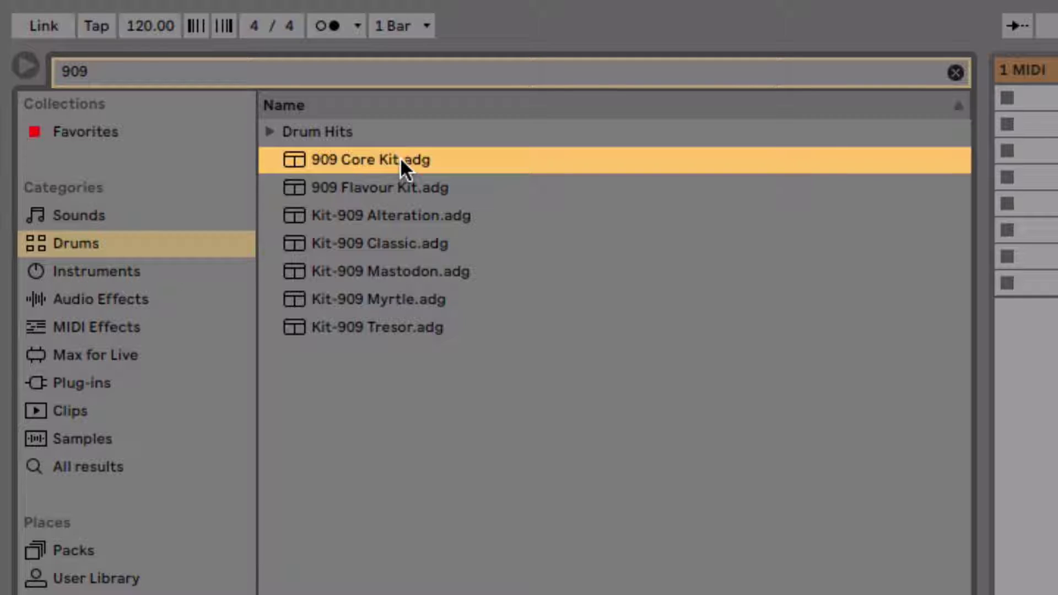
{"action": "left_click", "coordinate": [398, 188]}
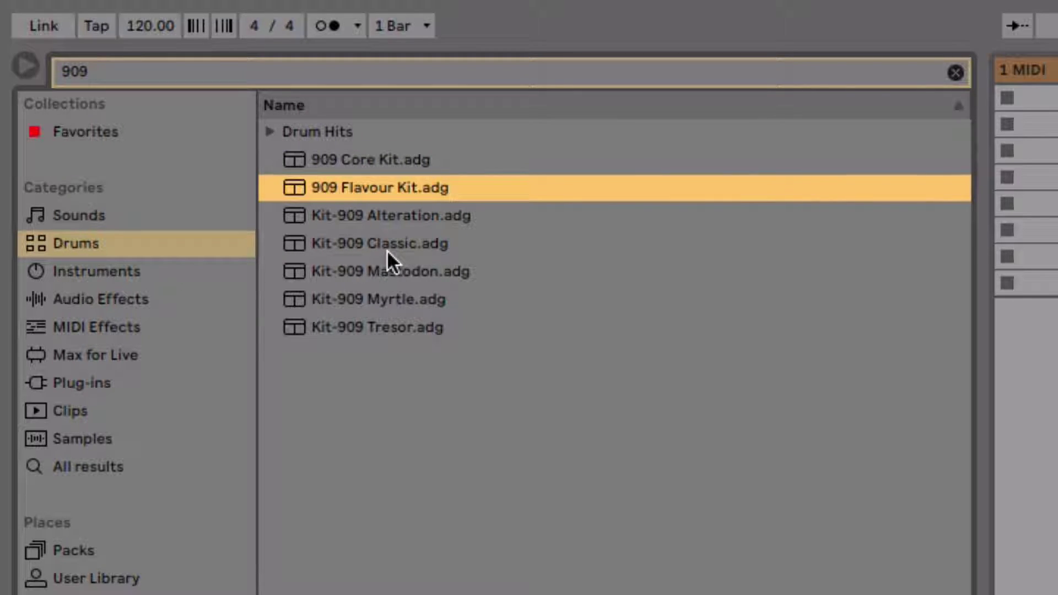
{"action": "left_click", "coordinate": [386, 245]}
{"action": "left_click", "coordinate": [392, 272]}
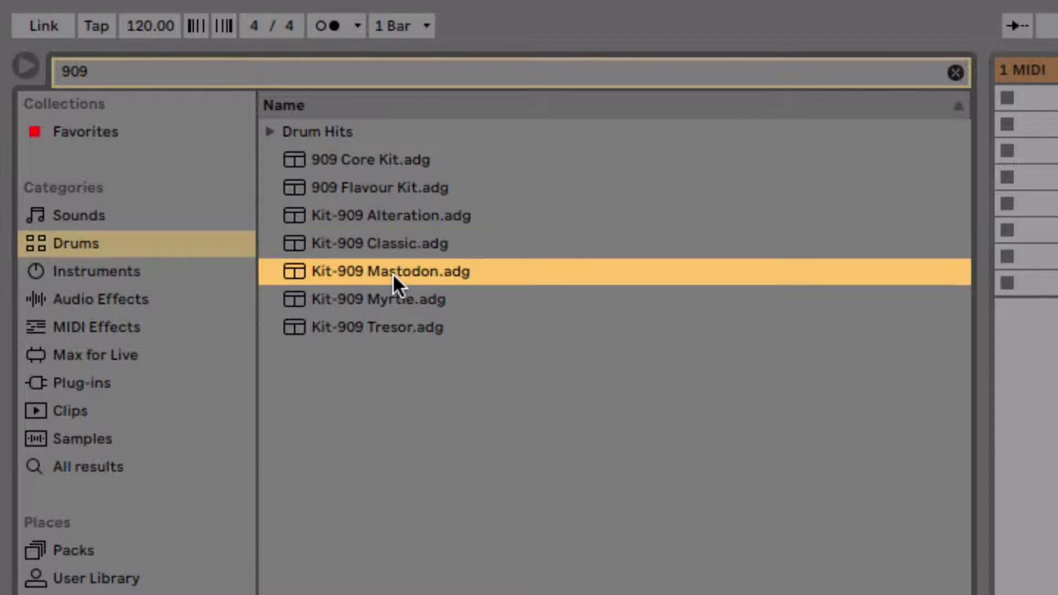
{"action": "left_click", "coordinate": [396, 299]}
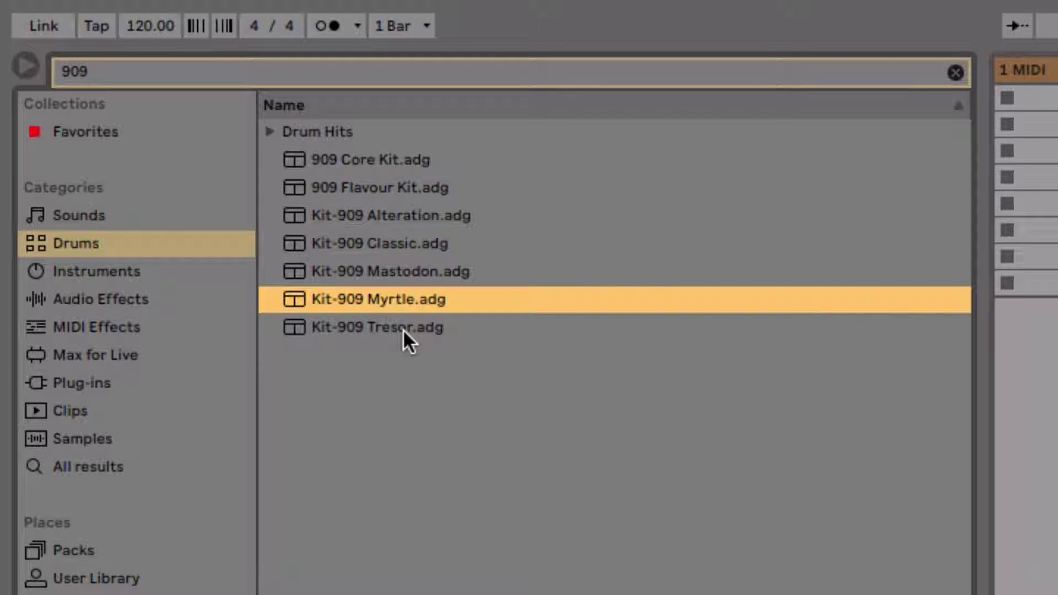
{"action": "left_click", "coordinate": [402, 329]}
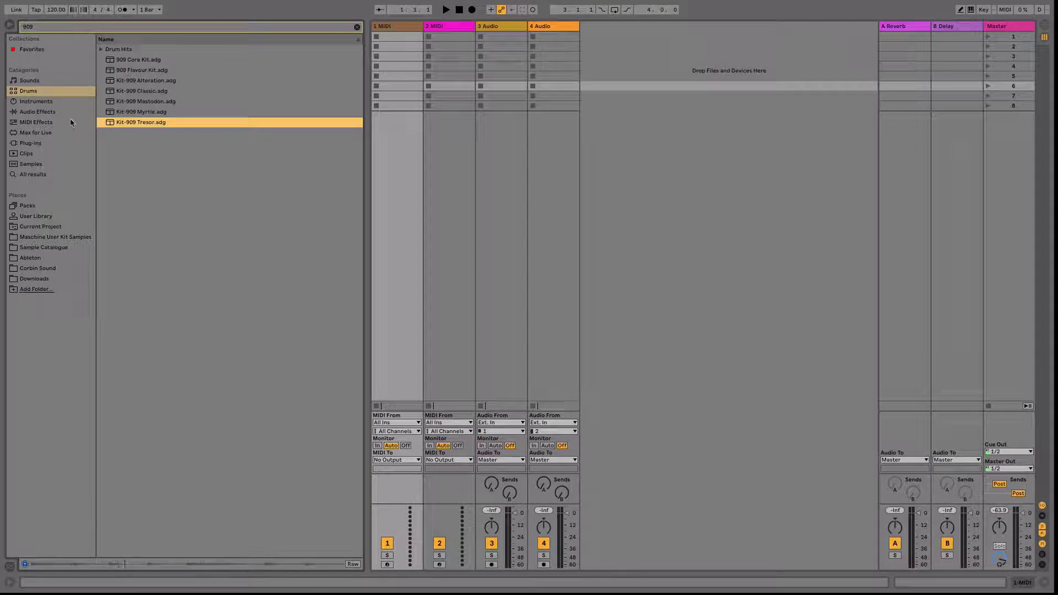
{"action": "left_click", "coordinate": [70, 94]}
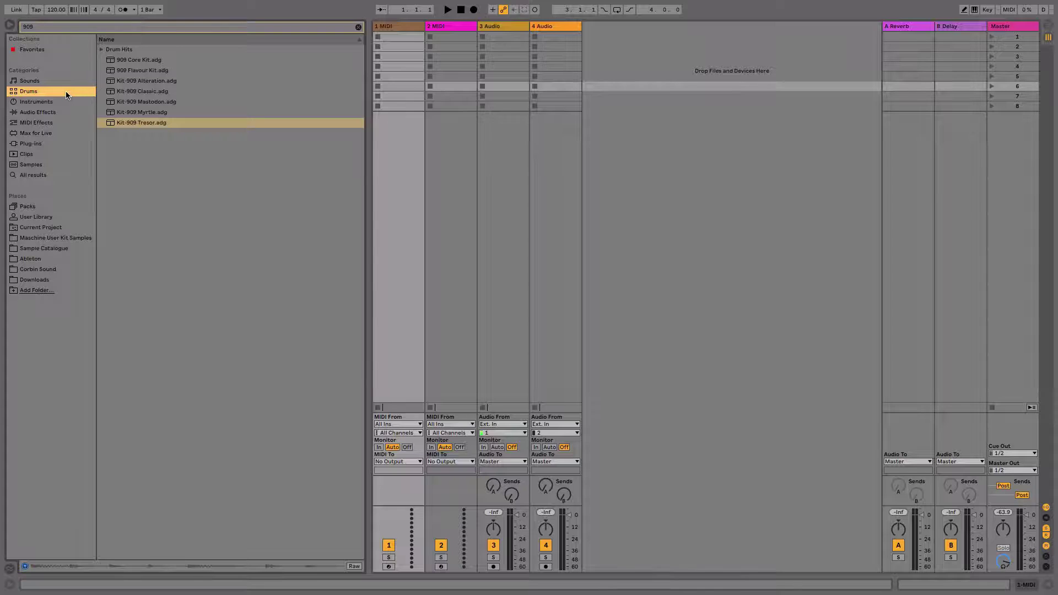
Use Show in Places to locate Kit-909 Tresor.adg under Packs > Drum Machines
{"action": "right_click", "coordinate": [198, 125]}
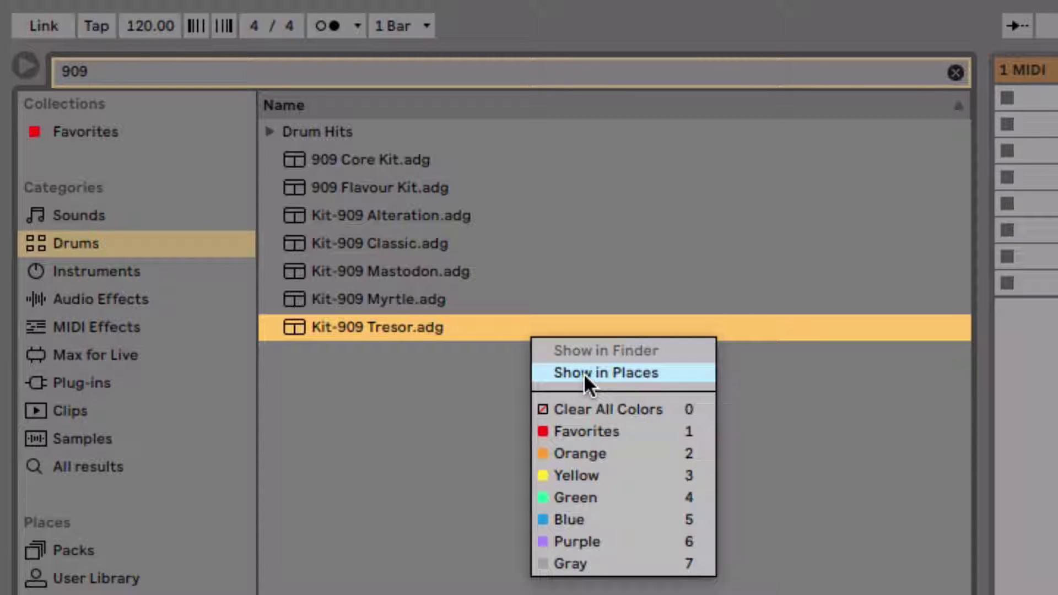
{"action": "left_click", "coordinate": [584, 372]}
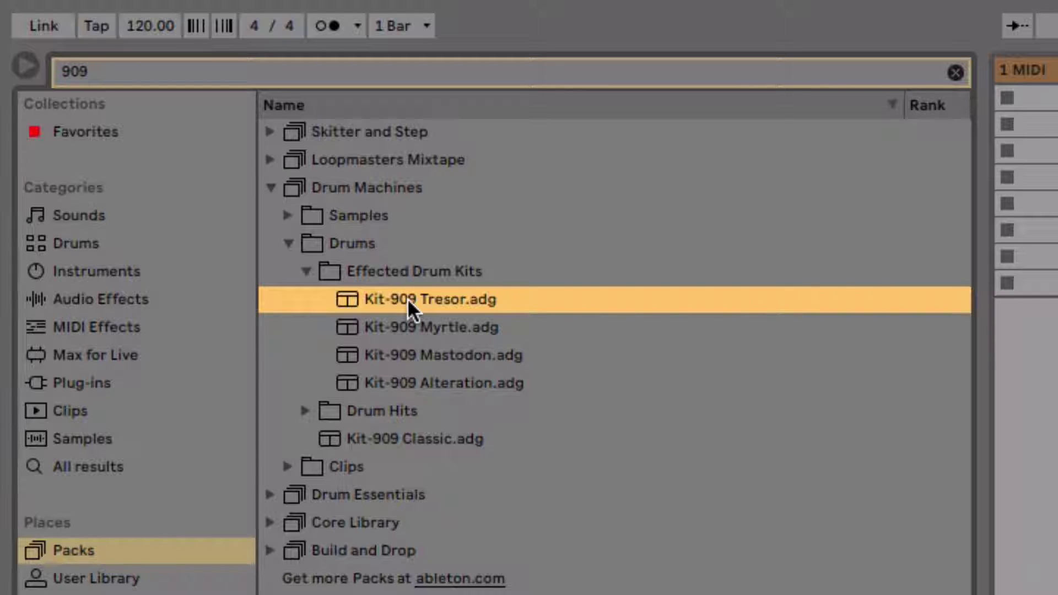
Clear the 909 search, browse the Universal Audio plug-in folder, and search for moog
{"action": "left_click", "coordinate": [955, 73]}
{"action": "left_click", "coordinate": [146, 382]}
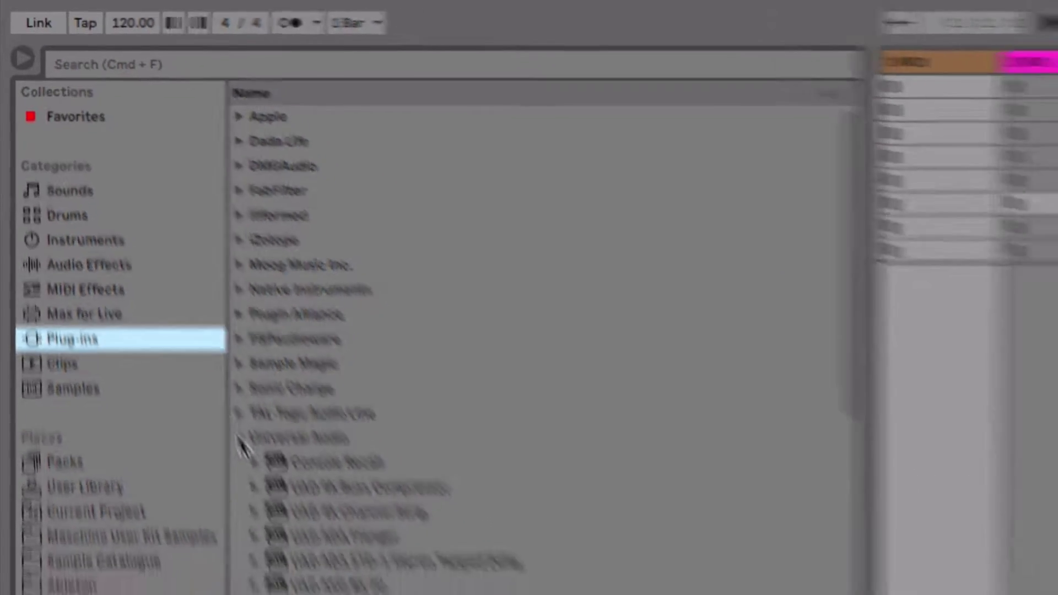
{"action": "left_click", "coordinate": [240, 438]}
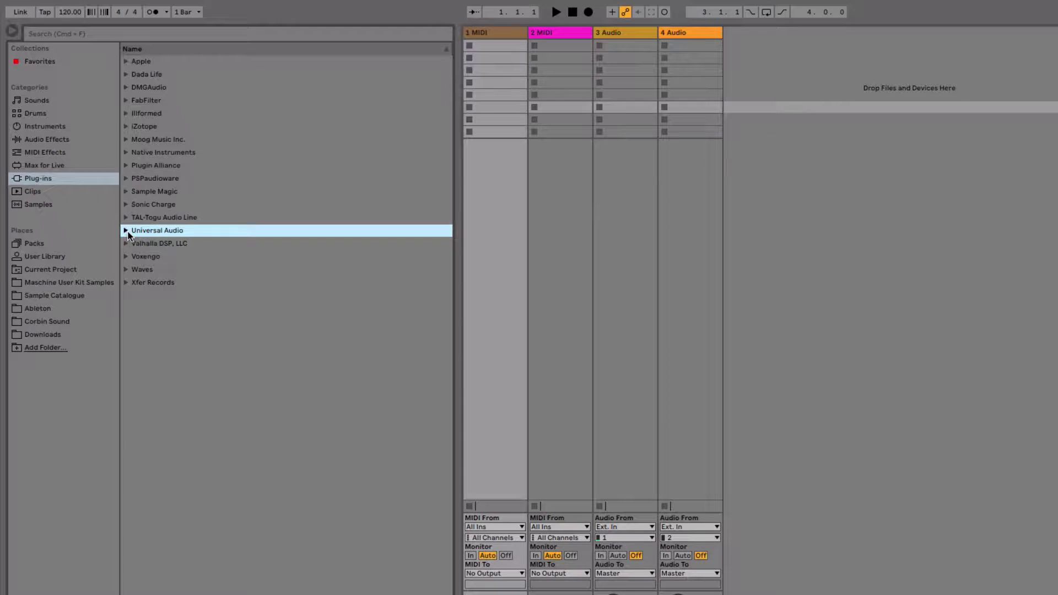
{"action": "left_click", "coordinate": [240, 438]}
{"action": "scroll", "coordinate": [195, 345], "scroll_direction": "down", "scroll_amount": 20}
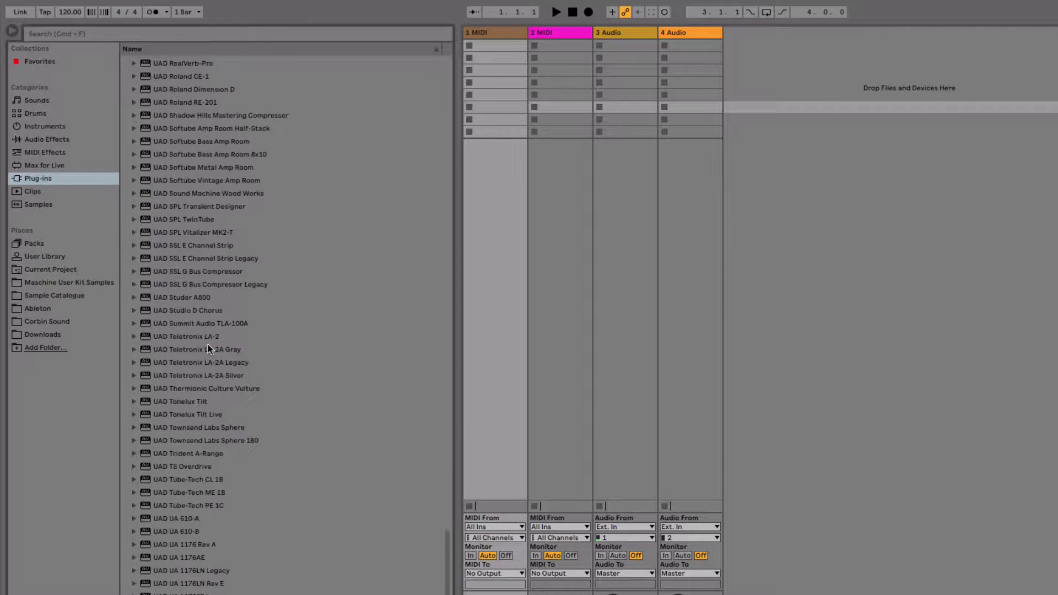
{"action": "scroll", "coordinate": [208, 345], "scroll_direction": "up", "scroll_amount": 20}
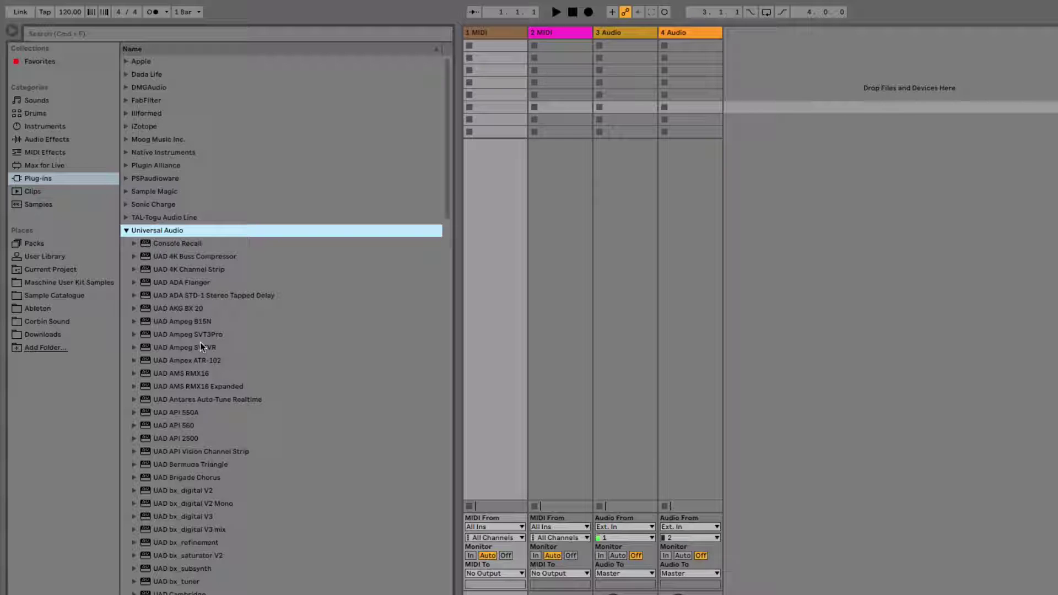
{"action": "left_click", "coordinate": [169, 33]}
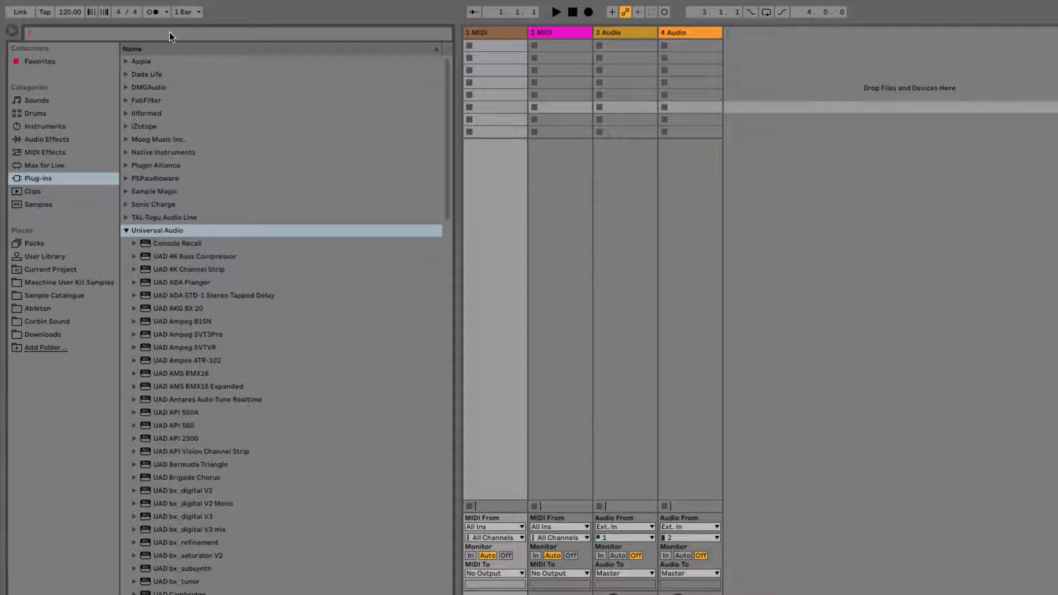
{"action": "type", "text": "moog"}
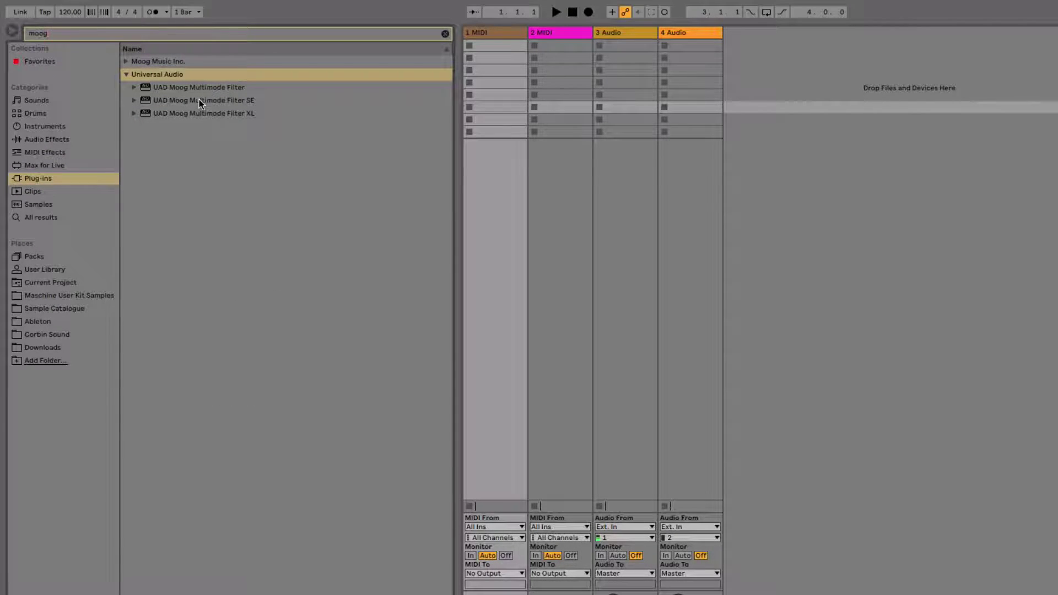
Load UAD Moog Multimode Filter SE onto the 1 MIDI track, then clear the moog search
{"action": "left_click_drag", "start_coordinate": [199, 99], "coordinate": [503, 35]}
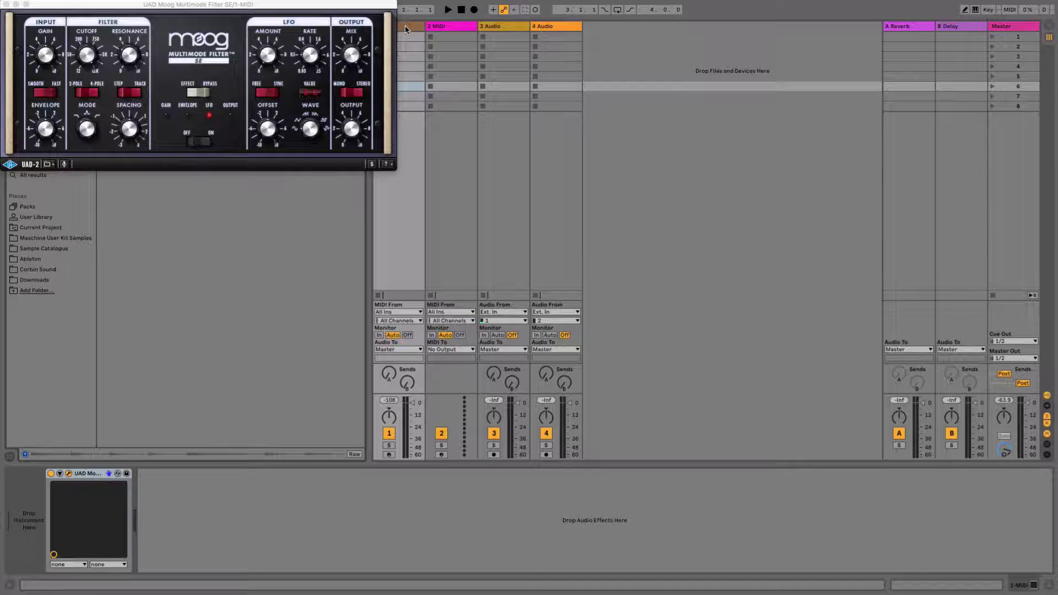
{"action": "left_click_drag", "start_coordinate": [304, 4], "coordinate": [829, 117]}
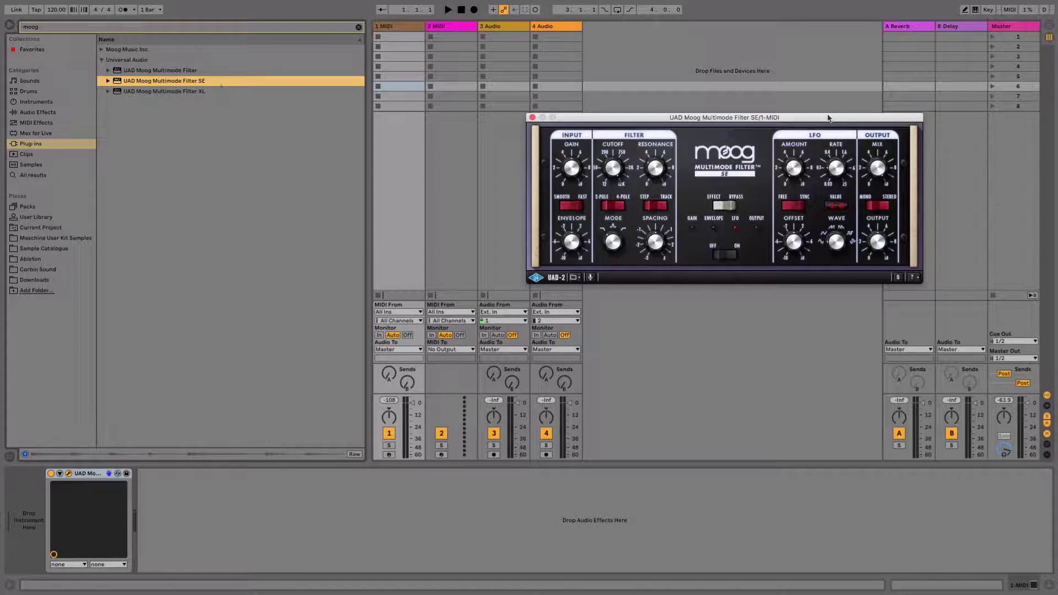
{"action": "left_click", "coordinate": [220, 81]}
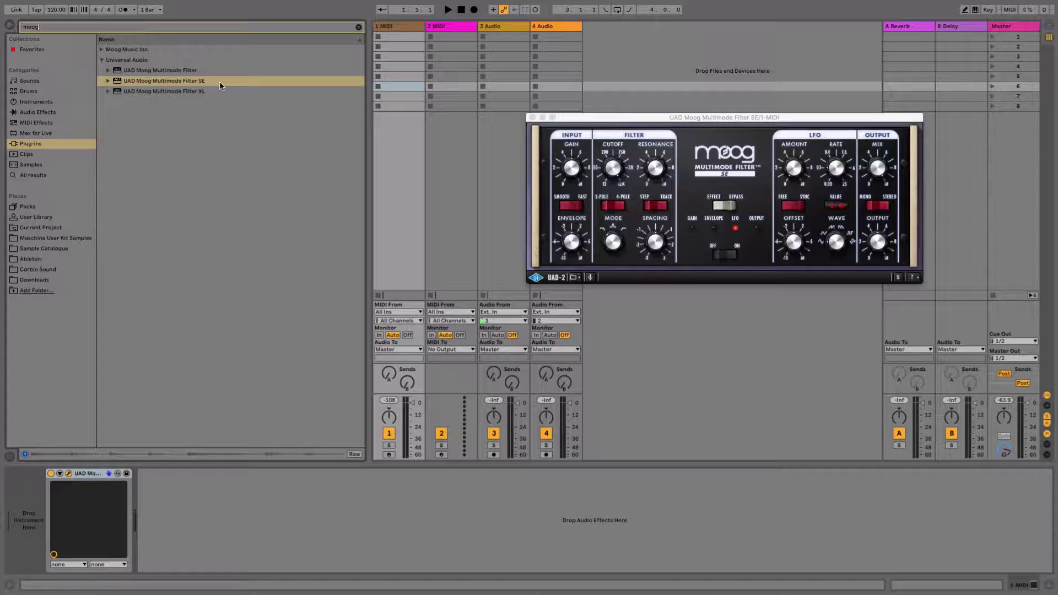
{"action": "left_click", "coordinate": [358, 27]}
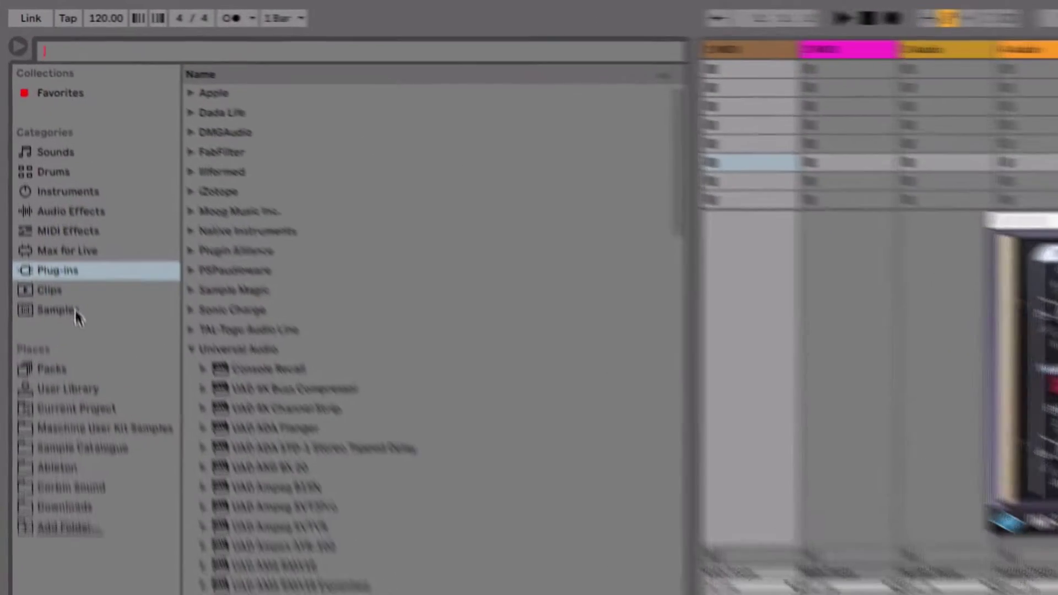
Open the Samples category, search for kick, and scroll through the kick results
{"action": "left_click", "coordinate": [41, 165]}
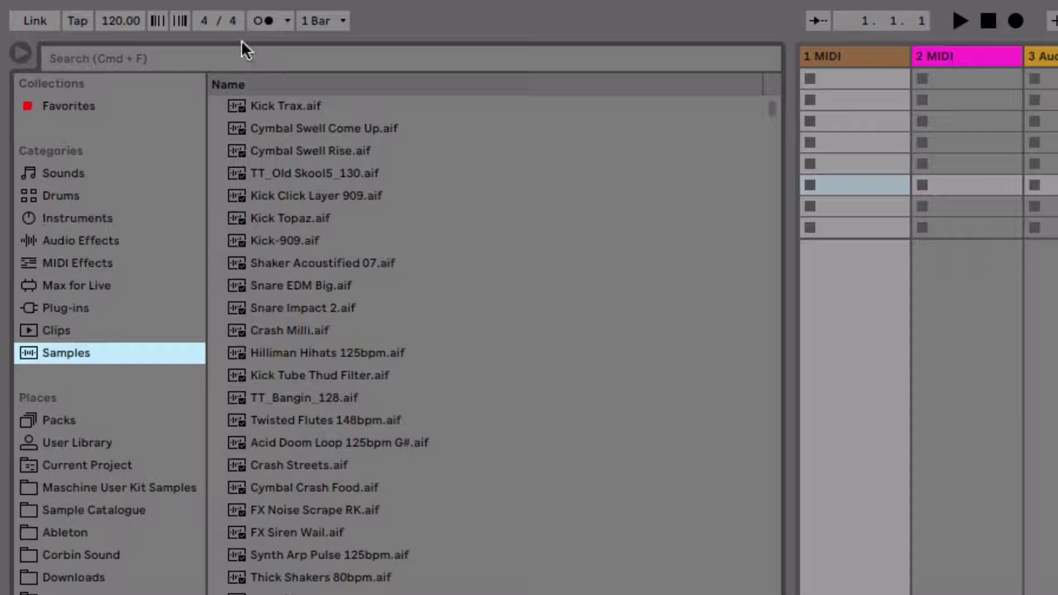
{"action": "left_click", "coordinate": [240, 64]}
{"action": "type", "text": "kick"}
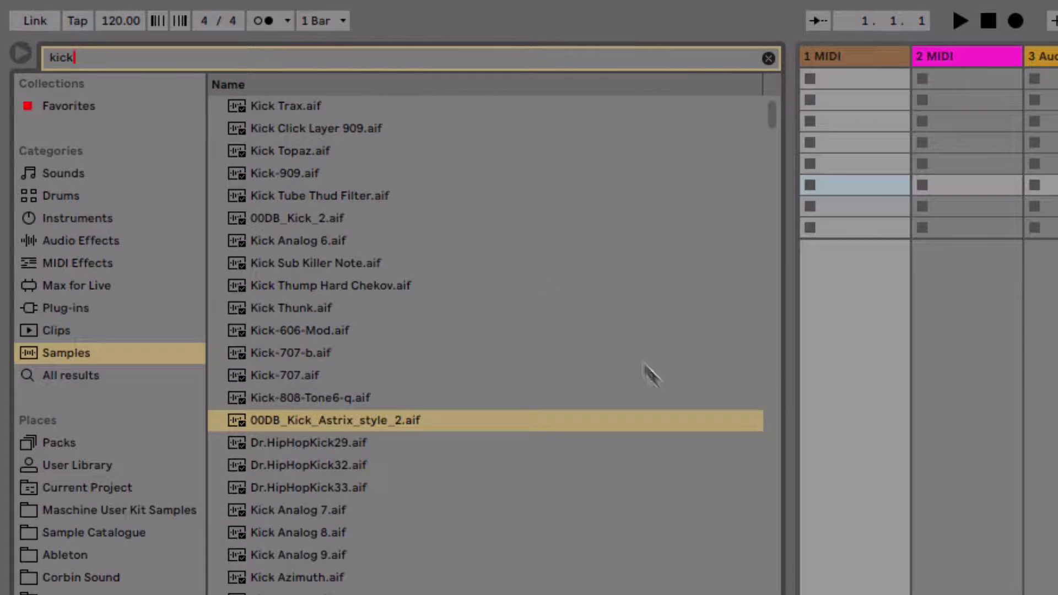
{"action": "scroll", "coordinate": [633, 353], "scroll_direction": "down", "scroll_amount": 10}
{"action": "left_click_drag", "start_coordinate": [772, 153], "coordinate": [762, 74]}
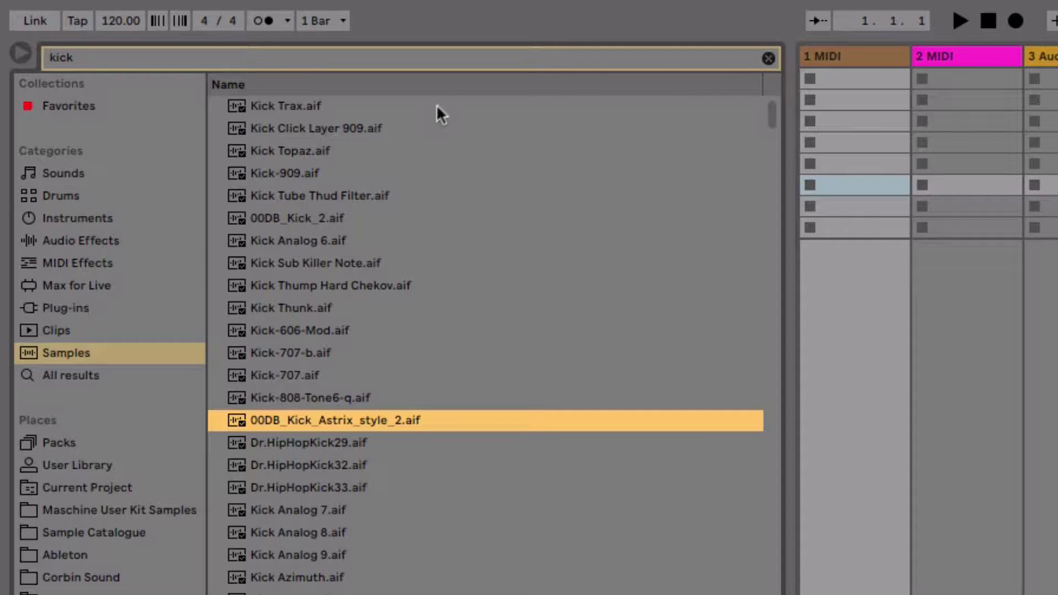
Add the Rank column to the results and sort with the most-used samples first
{"action": "right_click", "coordinate": [441, 84]}
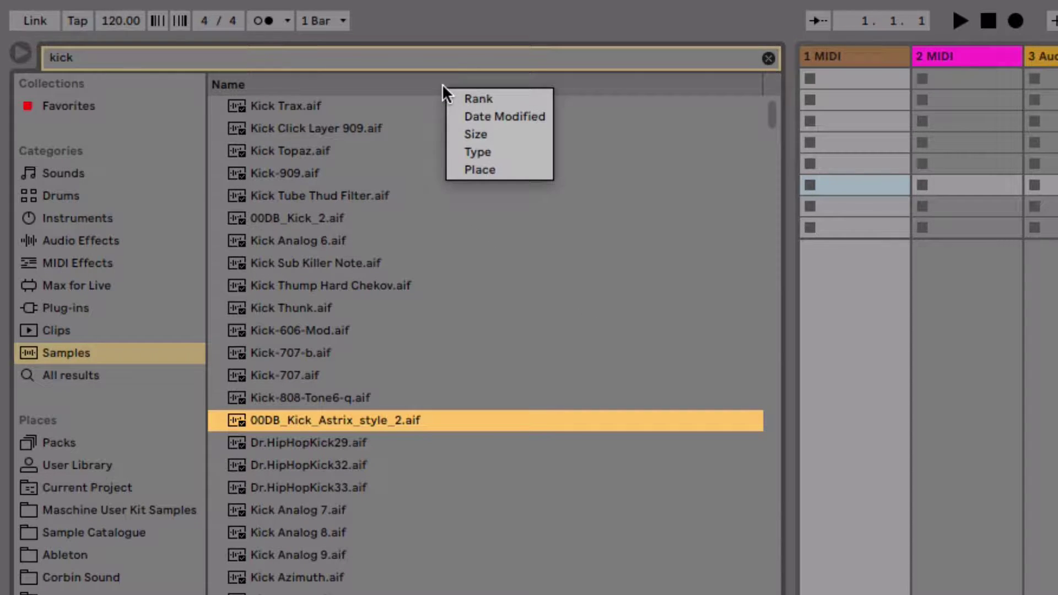
{"action": "left_click", "coordinate": [466, 102]}
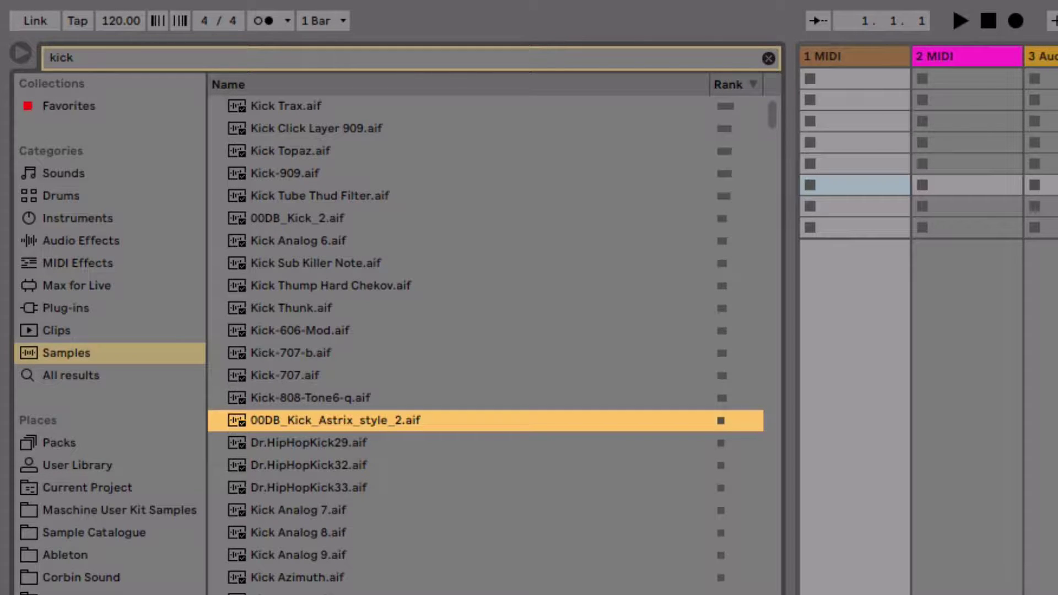
{"action": "left_click", "coordinate": [737, 84]}
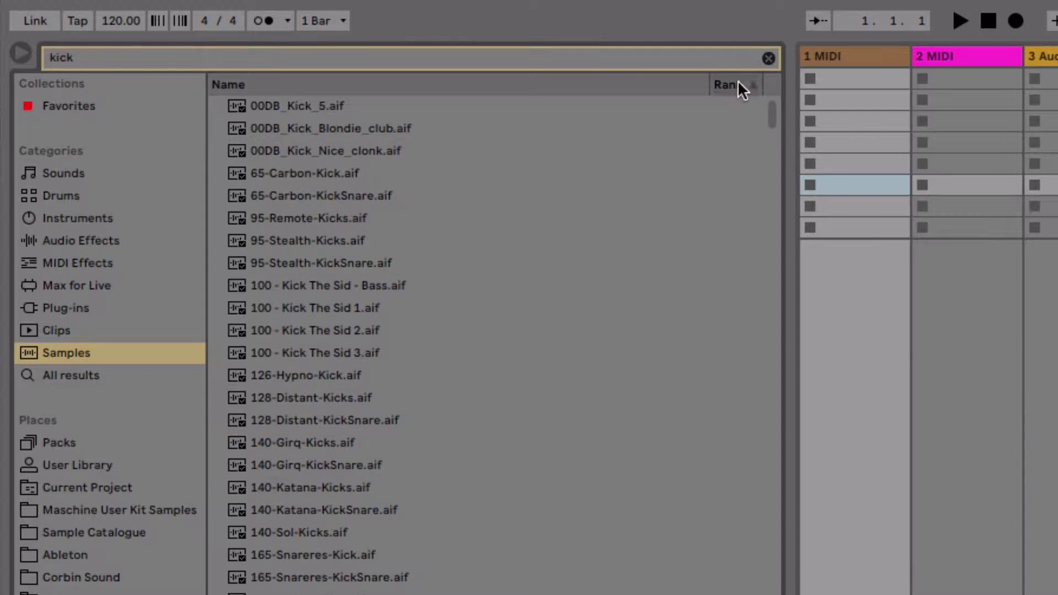
{"action": "left_click", "coordinate": [737, 80]}
Preview Kick-909, Kick Click Layer 909, Kick Trax and Kick Topaz samples
{"action": "left_click", "coordinate": [574, 169]}
{"action": "left_click", "coordinate": [550, 123]}
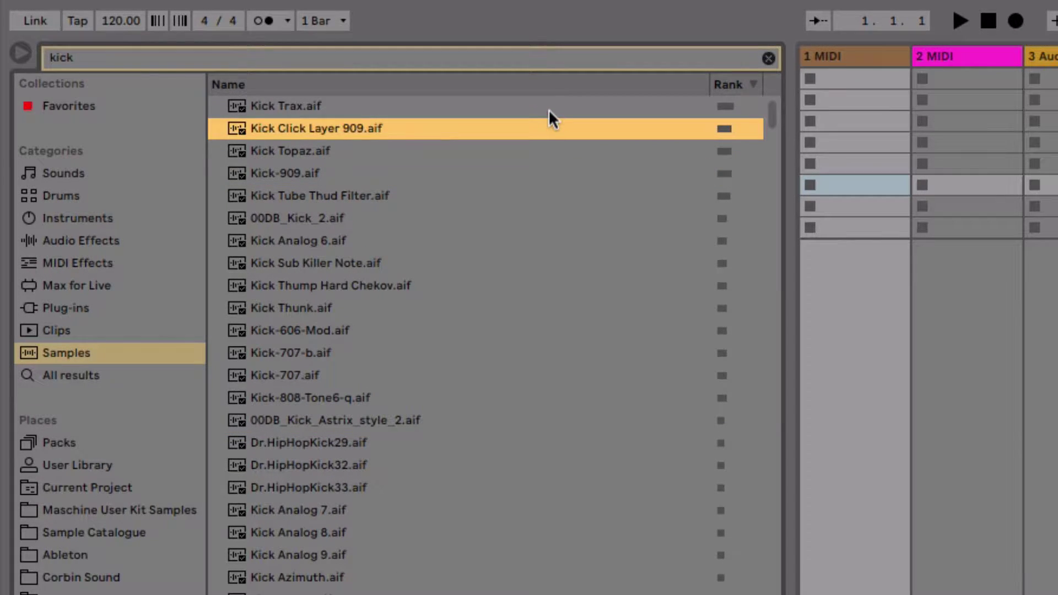
{"action": "left_click", "coordinate": [548, 107]}
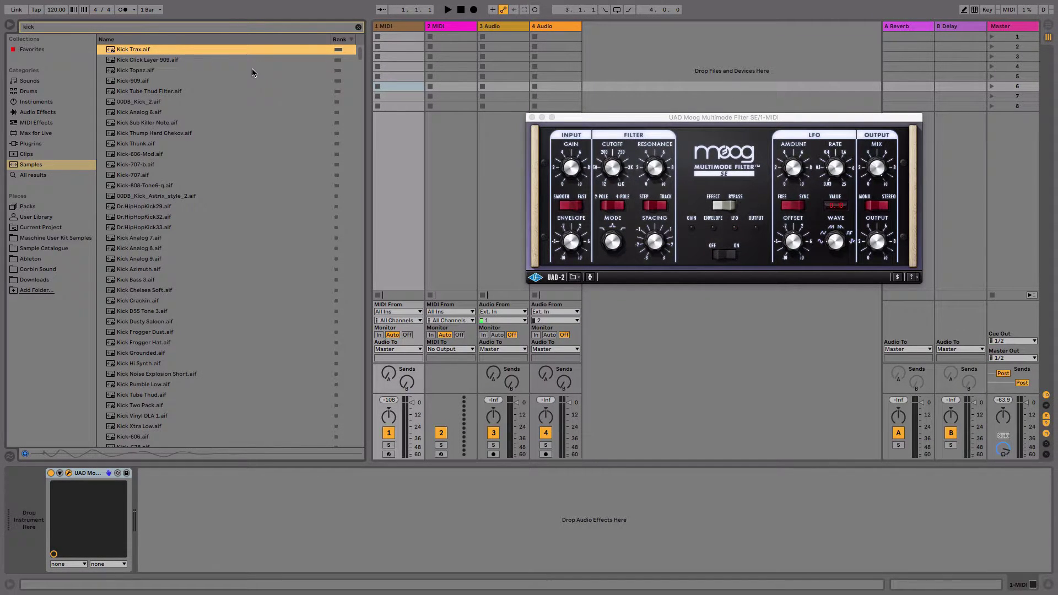
{"action": "left_click", "coordinate": [199, 61]}
{"action": "left_click", "coordinate": [192, 70]}
{"action": "left_click", "coordinate": [191, 80]}
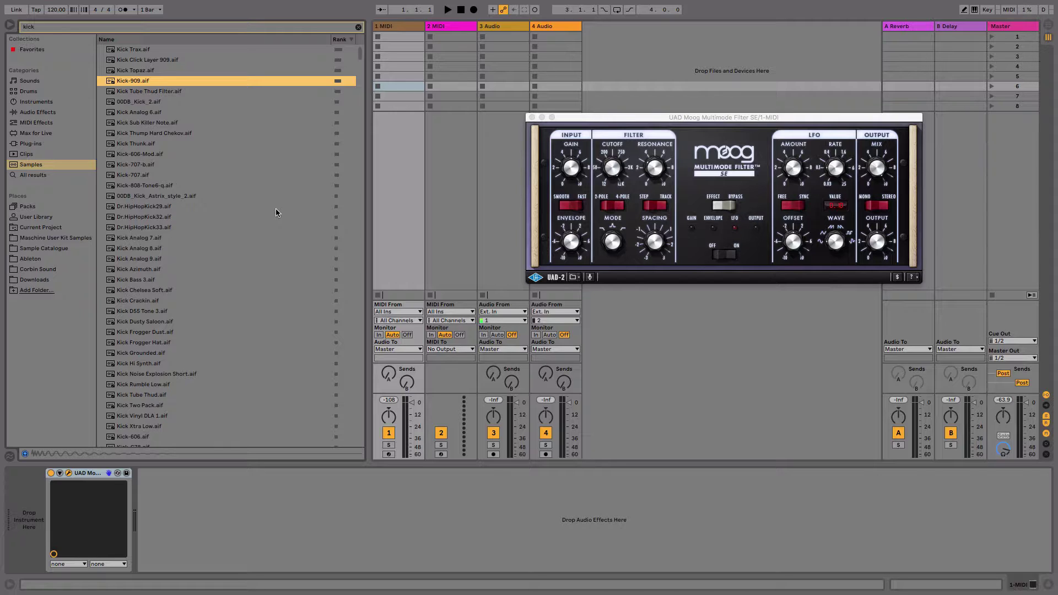
Open the Sample Catalogue and expand Fridell Smaples > Fridell_Samples_Mini_Kit
{"action": "left_click", "coordinate": [47, 252]}
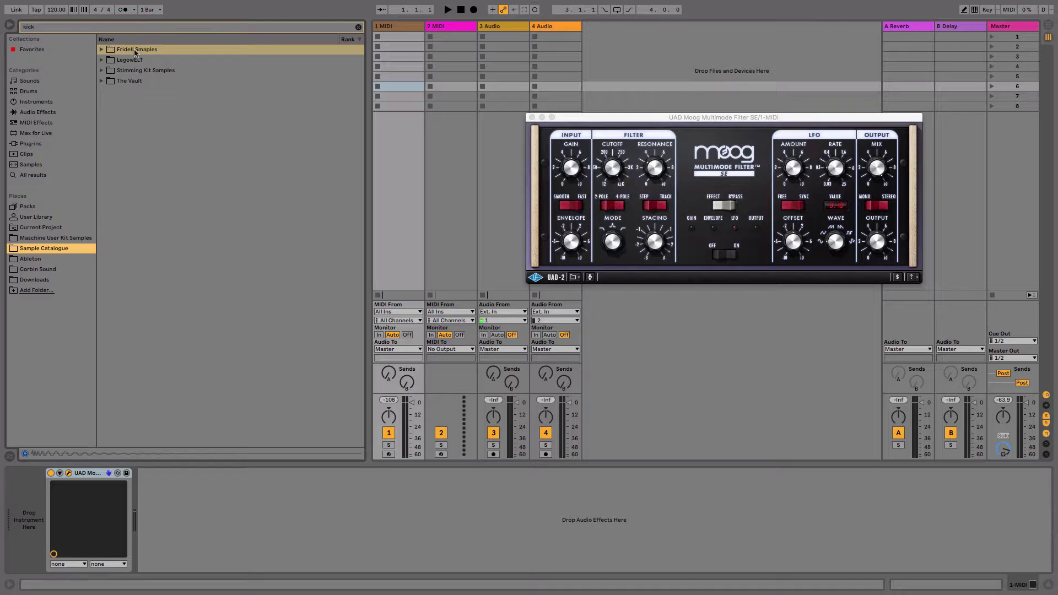
{"action": "left_click", "coordinate": [102, 49]}
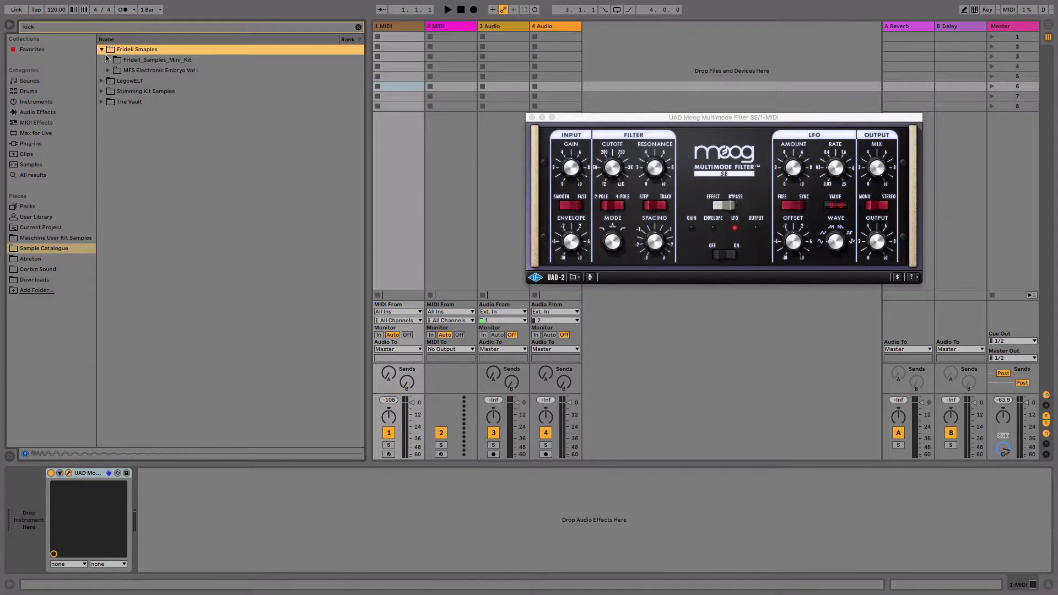
{"action": "left_click", "coordinate": [109, 60]}
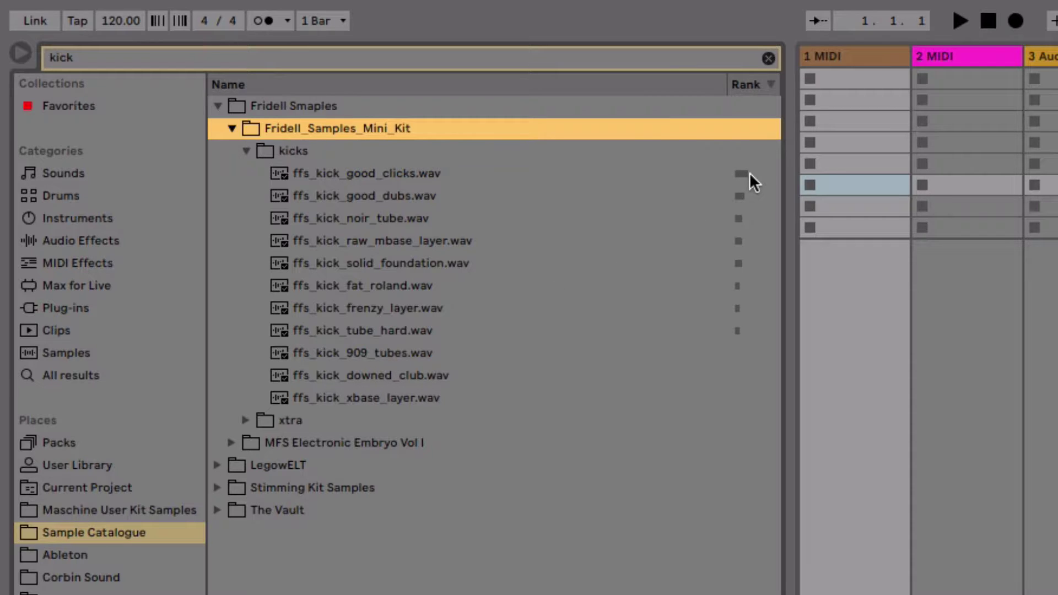
Preview ffs_kick_good_clicks.wav, ffs_kick_good_dubs.wav and ffs_kick_noir_tube.wav
{"action": "left_click", "coordinate": [475, 184]}
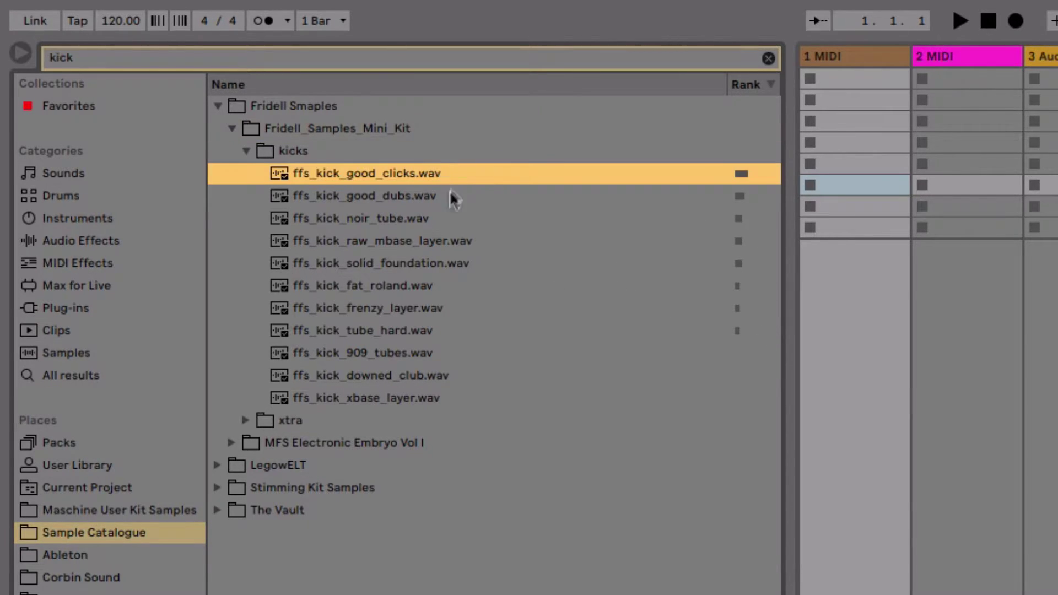
{"action": "left_click", "coordinate": [441, 194]}
{"action": "left_click", "coordinate": [456, 223]}
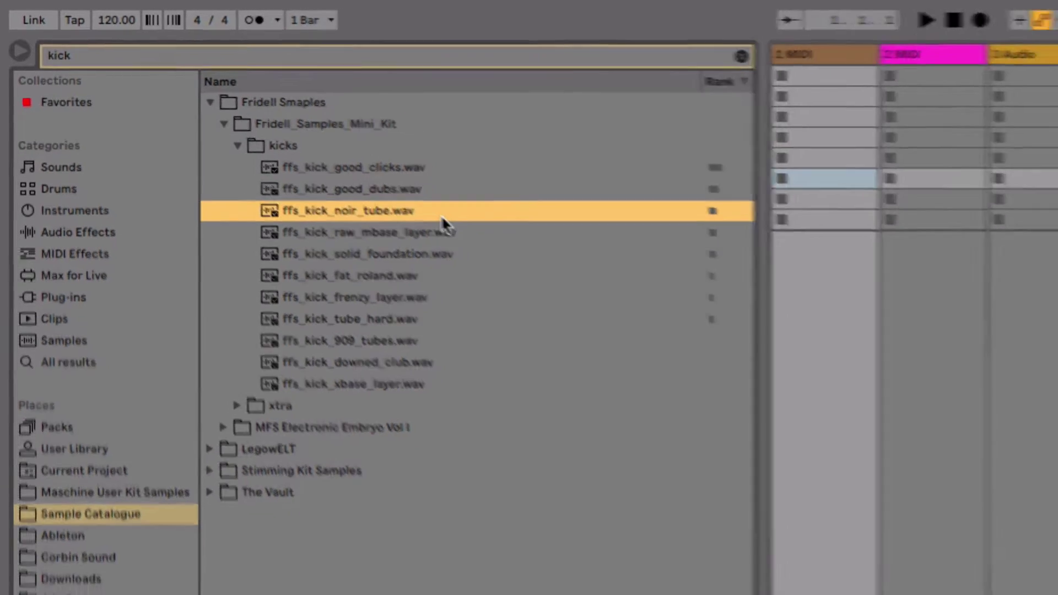